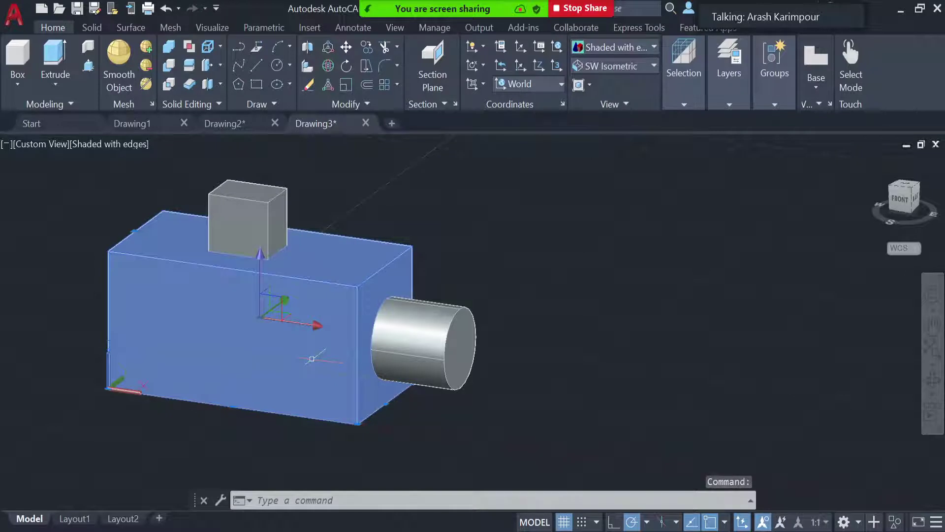
# Select the large box, the small box on top and the side cylinder individually to check whether they are separate solids.
pyautogui.press('Escape')
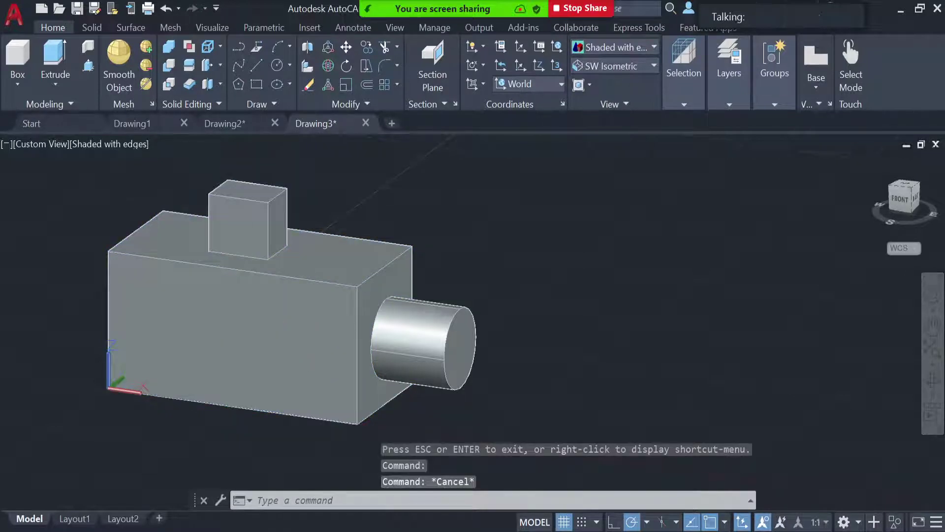
pyautogui.click(256, 220)
pyautogui.press('Escape')
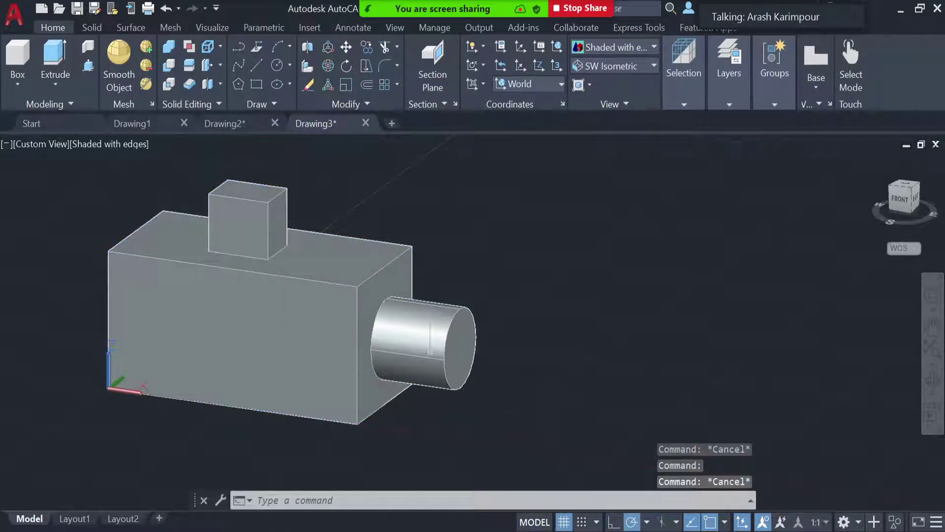
pyautogui.click(431, 340)
pyautogui.press('Escape')
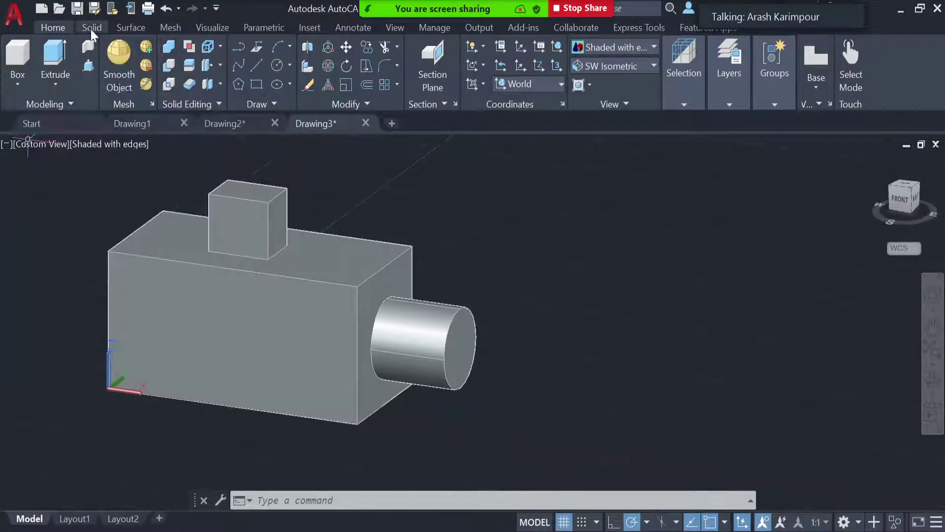
# Union the large box with the small box on top of it, leaving the side cylinder out.
pyautogui.click(92, 28)
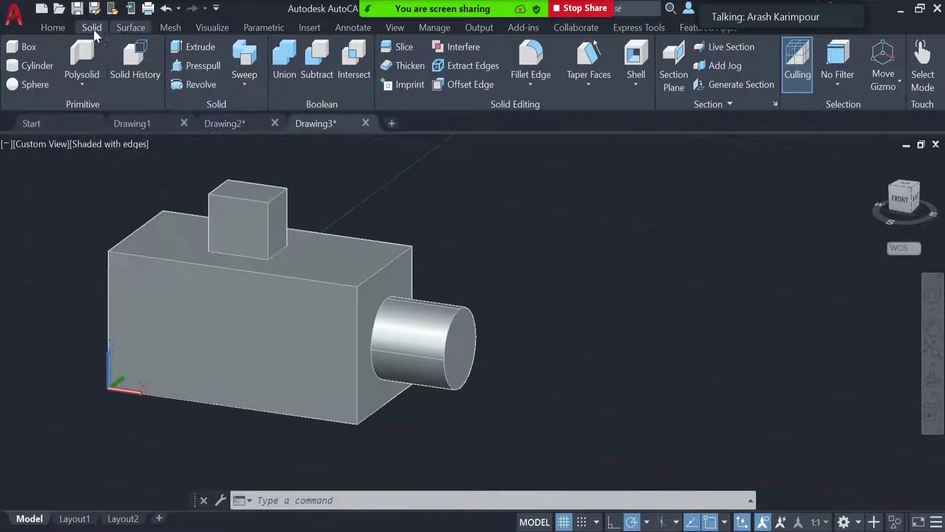
pyautogui.click(54, 26)
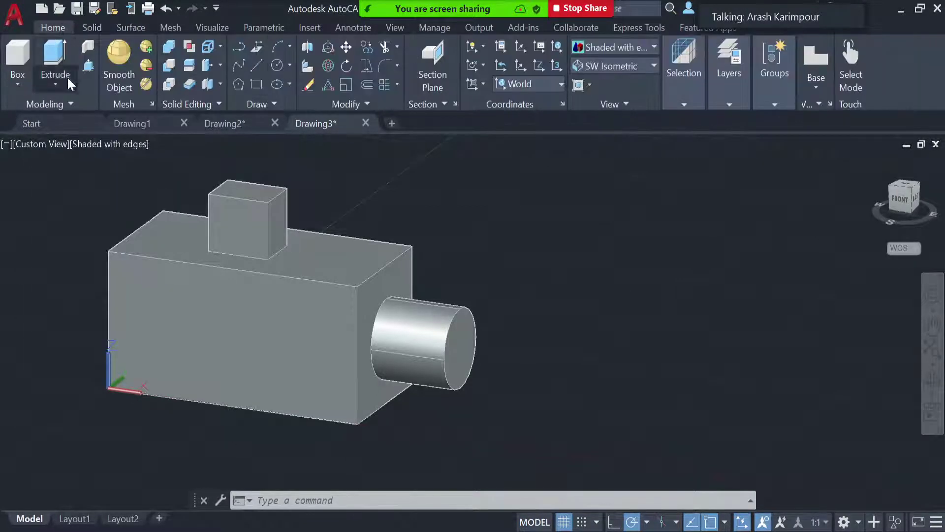
pyautogui.click(168, 48)
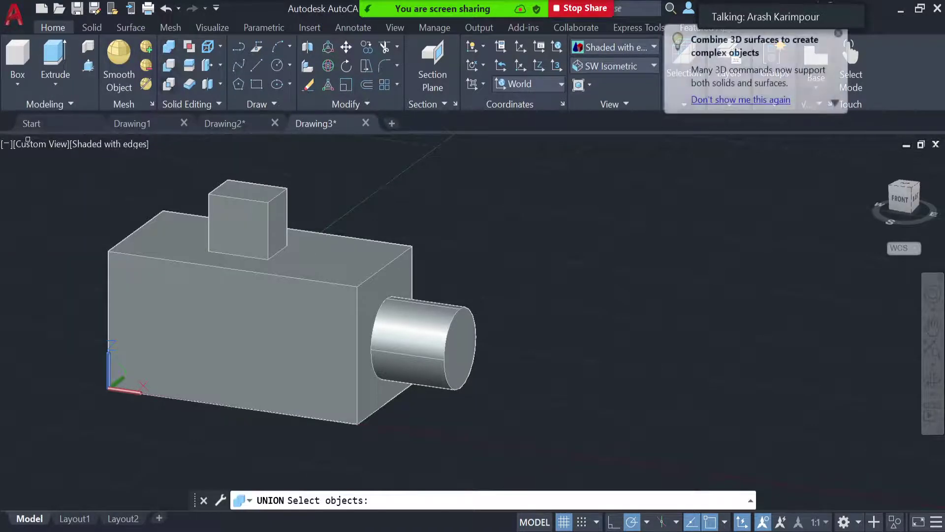
pyautogui.click(245, 342)
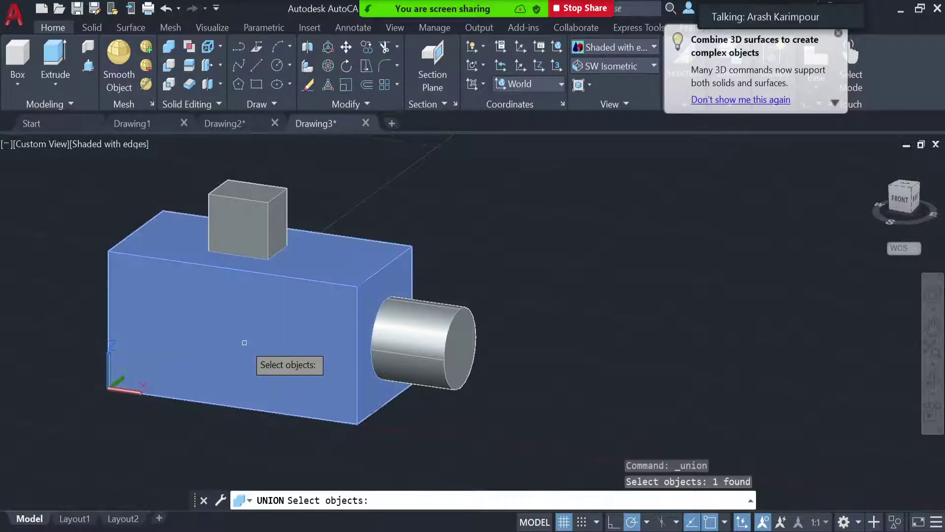
pyautogui.click(253, 222)
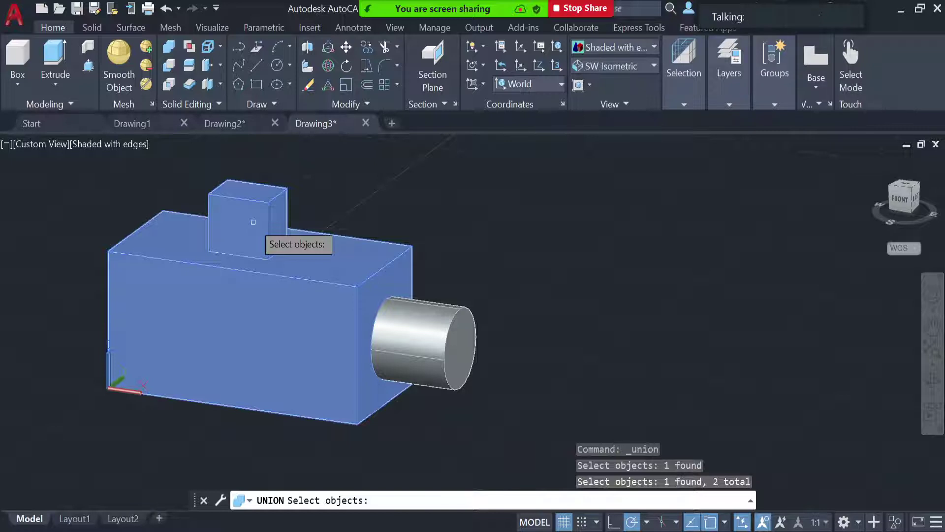
pyautogui.press('Return')
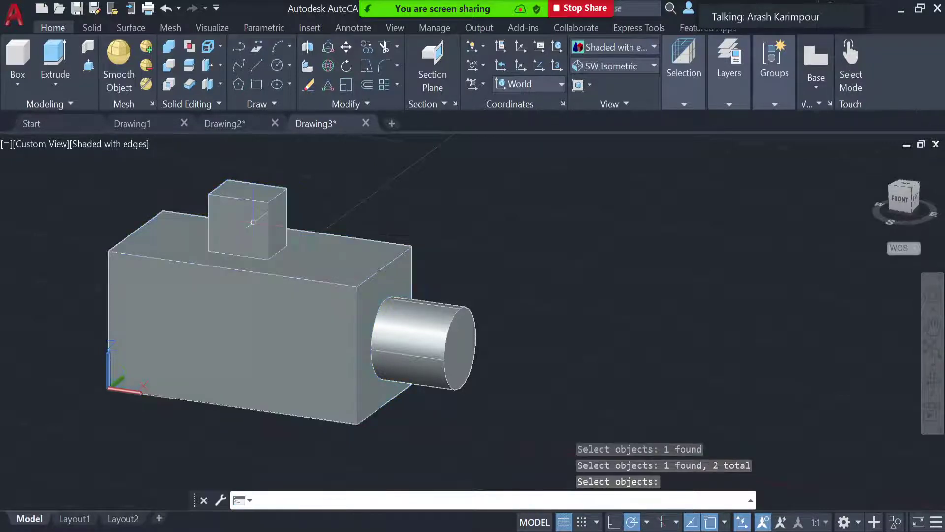
# Check which solids are joined by selecting the body and the cylinder separately, and undo the two-box union.
pyautogui.click(303, 339)
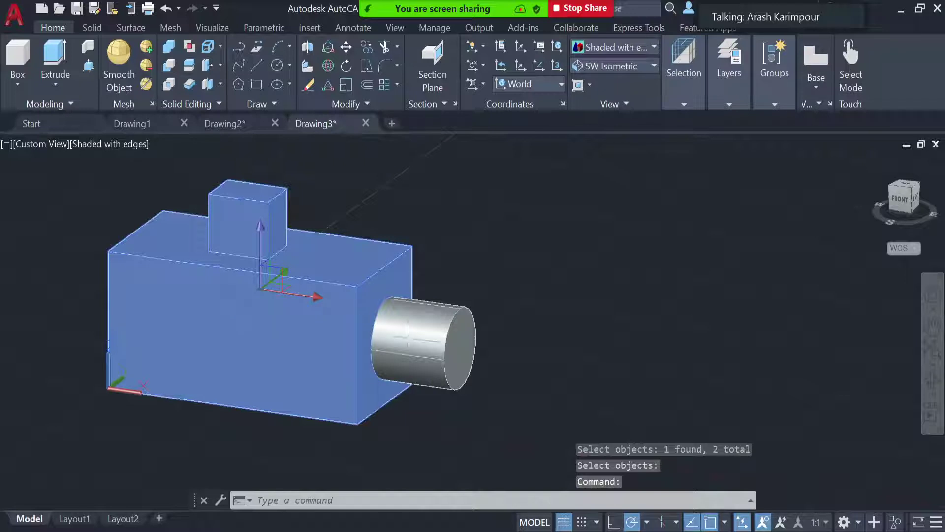
pyautogui.press('Escape')
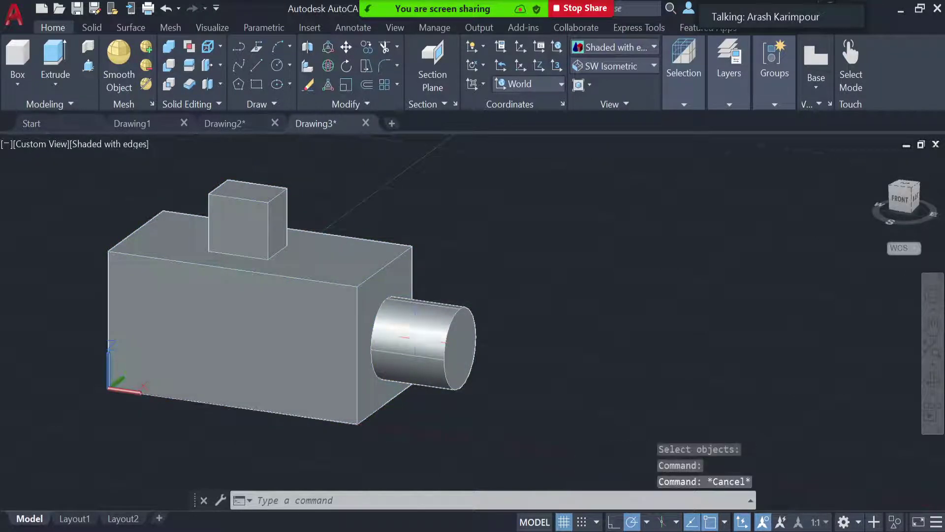
pyautogui.click(415, 337)
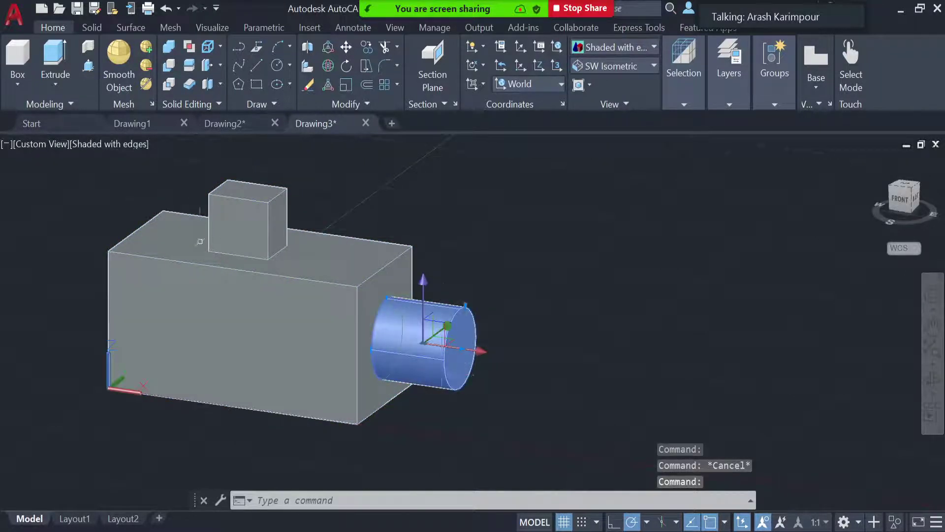
pyautogui.press('Escape')
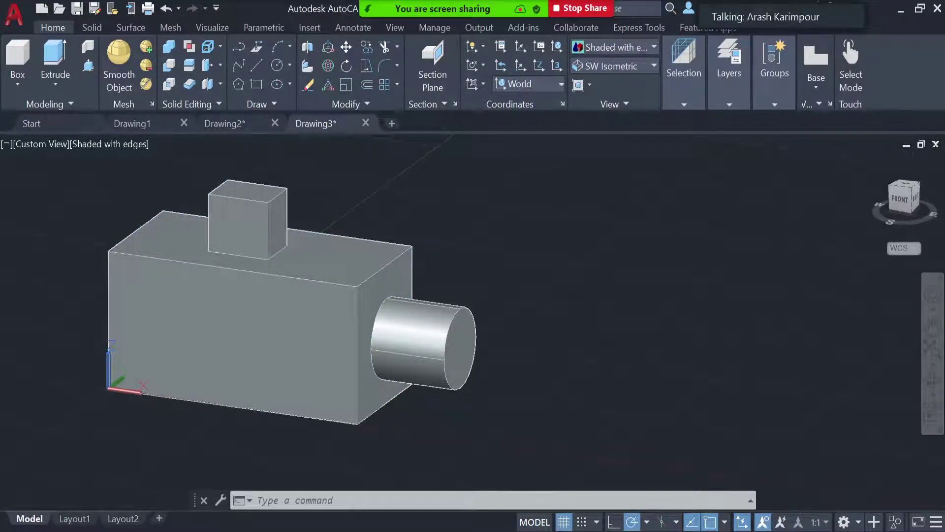
pyautogui.hotkey('ctrl', 'z')
# Union the large box, the small box on top and the side cylinder into one solid.
pyautogui.click(169, 51)
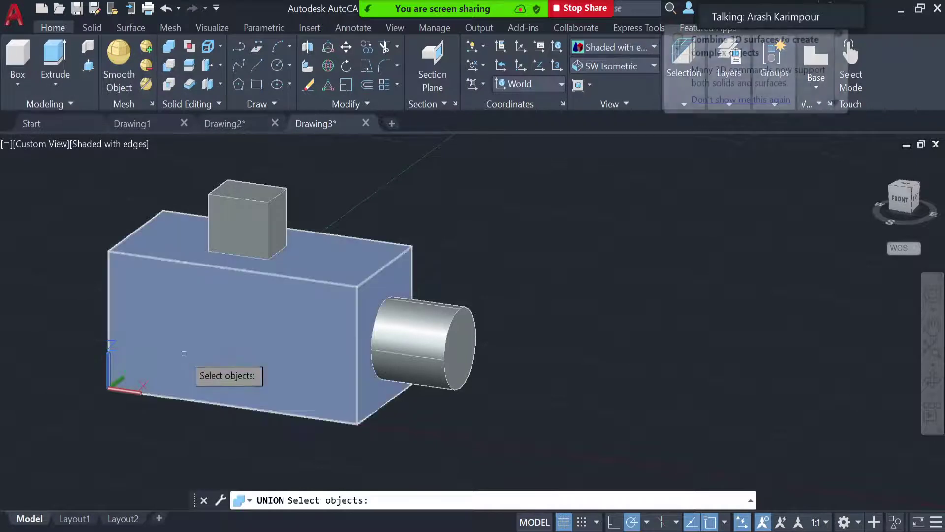
pyautogui.click(180, 339)
pyautogui.click(243, 210)
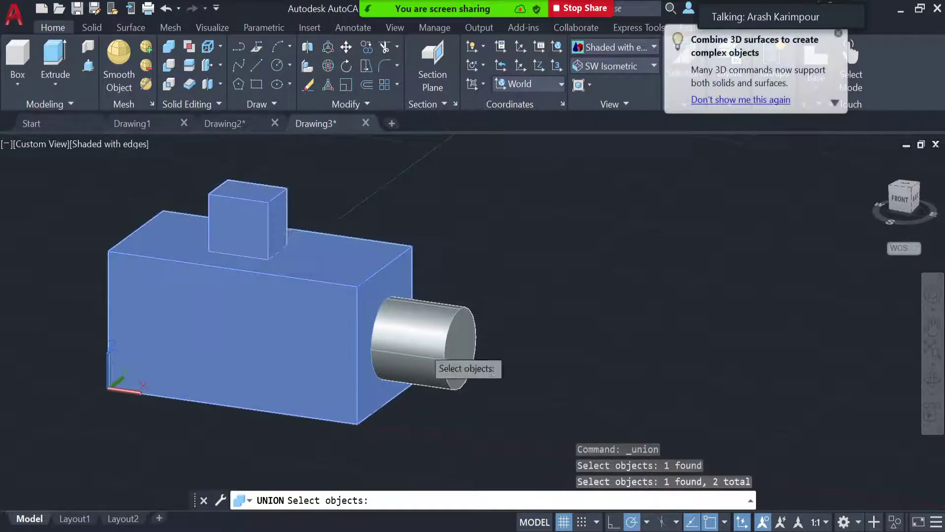
pyautogui.click(376, 357)
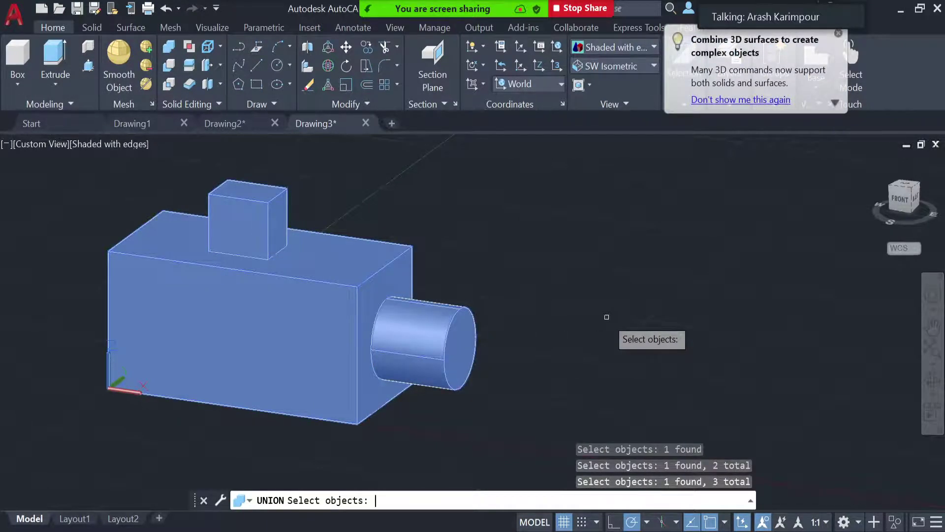
pyautogui.press('Return')
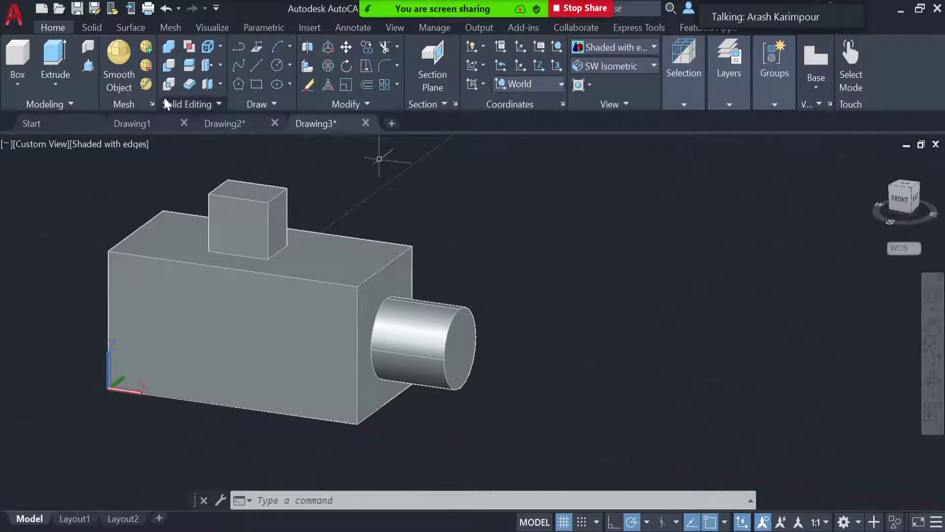
# Draw a rectangle of about 26 by 39 units on the ground plane beyond the cylinder's free end.
pyautogui.click(252, 88)
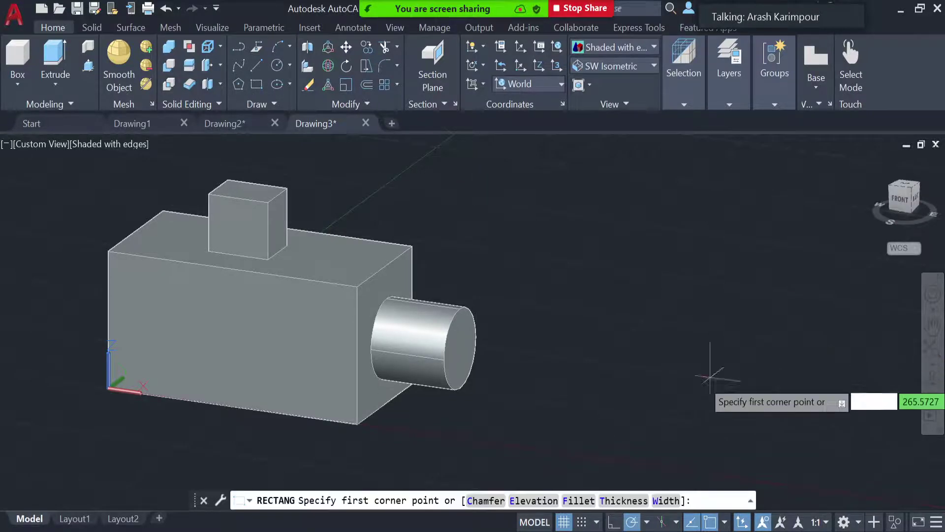
pyautogui.click(550, 403)
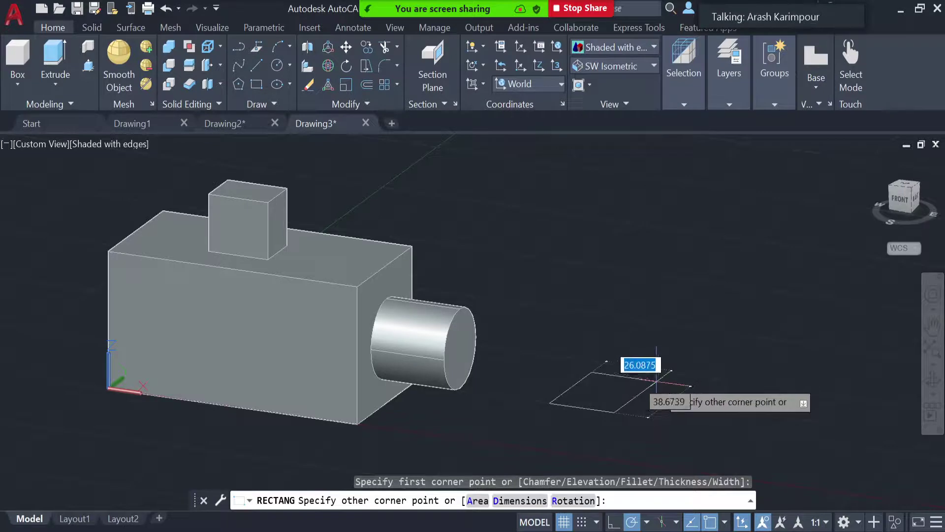
pyautogui.click(659, 380)
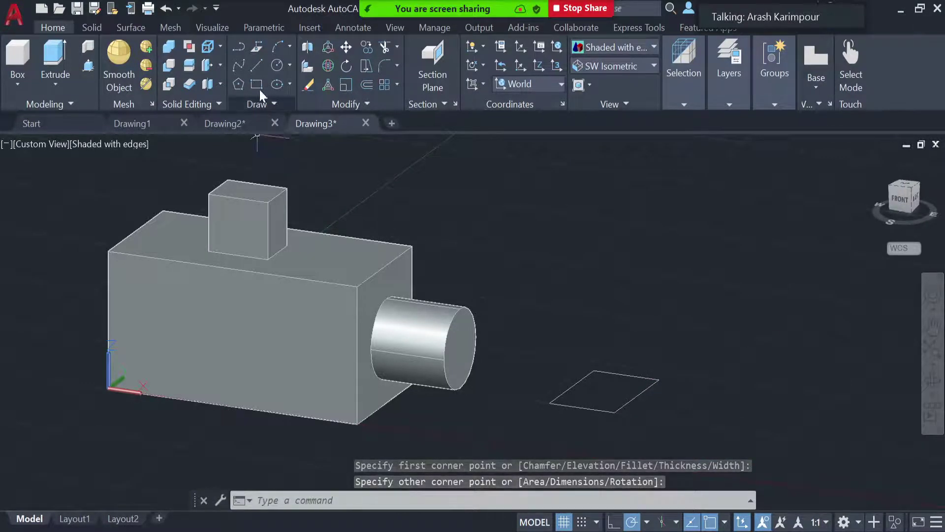
pyautogui.click(239, 46)
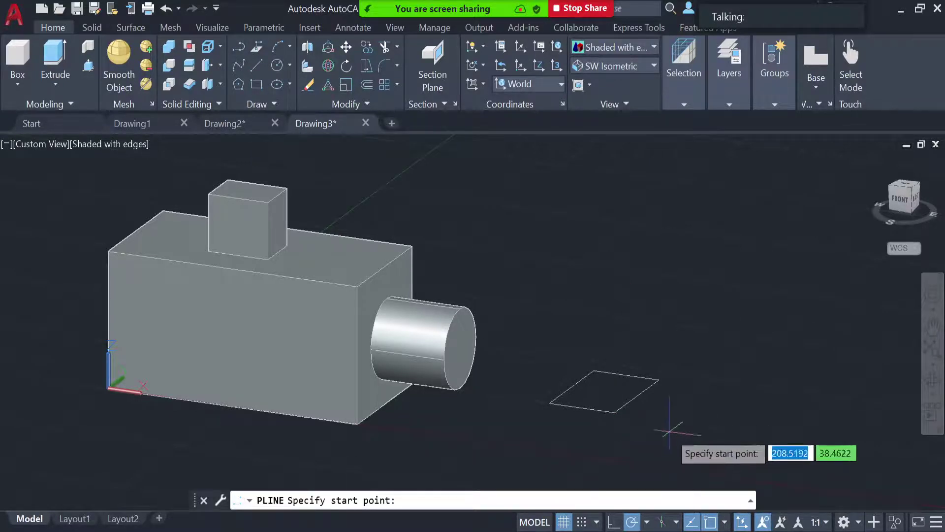
pyautogui.press('Escape')
pyautogui.click(257, 84)
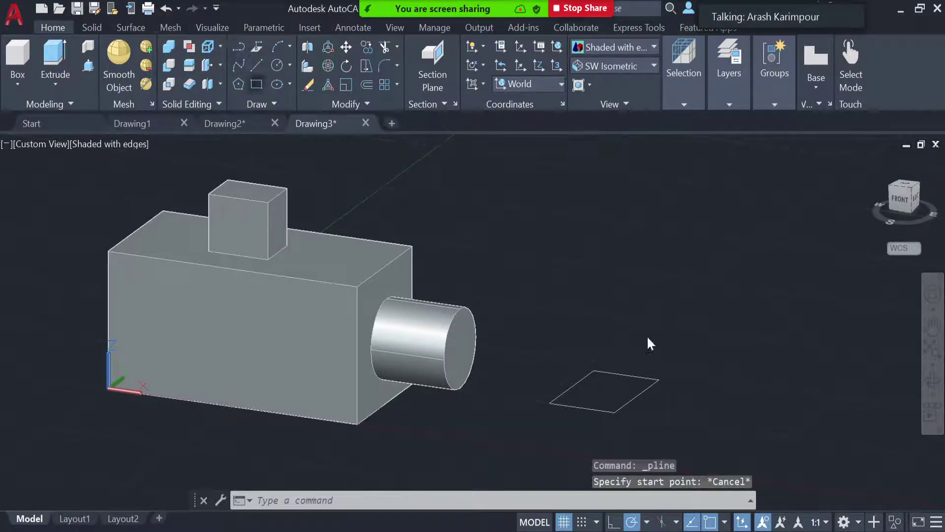
pyautogui.click(614, 412)
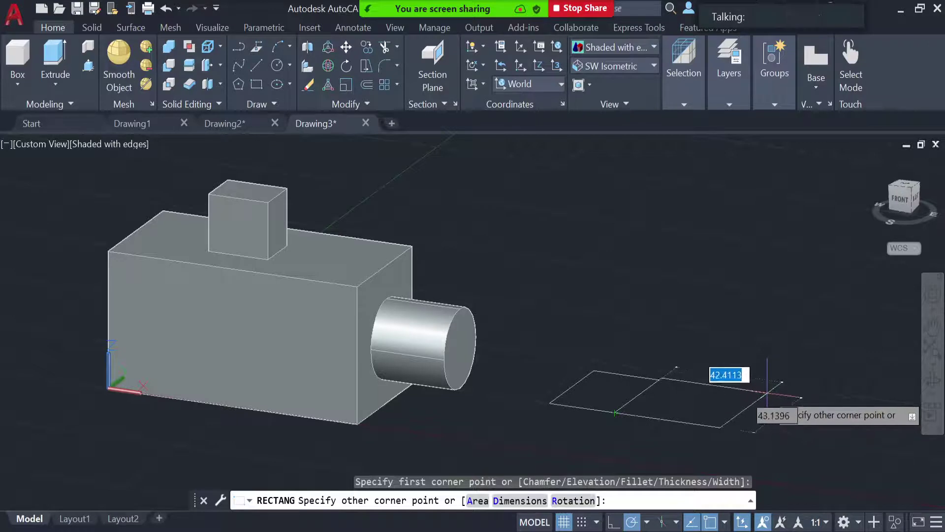
pyautogui.press('Escape')
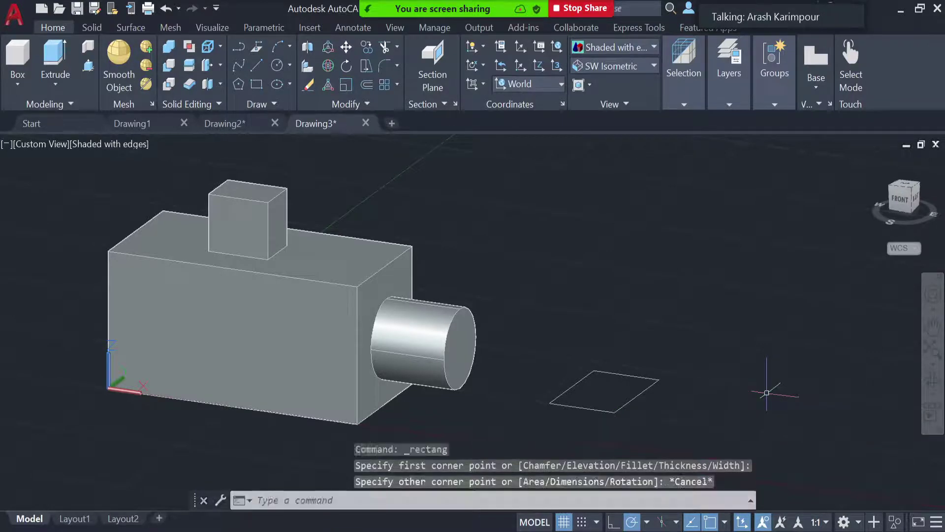
# Draw a closed triangular polyline sharing the rectangle's edge nearest the free space, with its third vertex extending away from the rectangle.
pyautogui.click(239, 46)
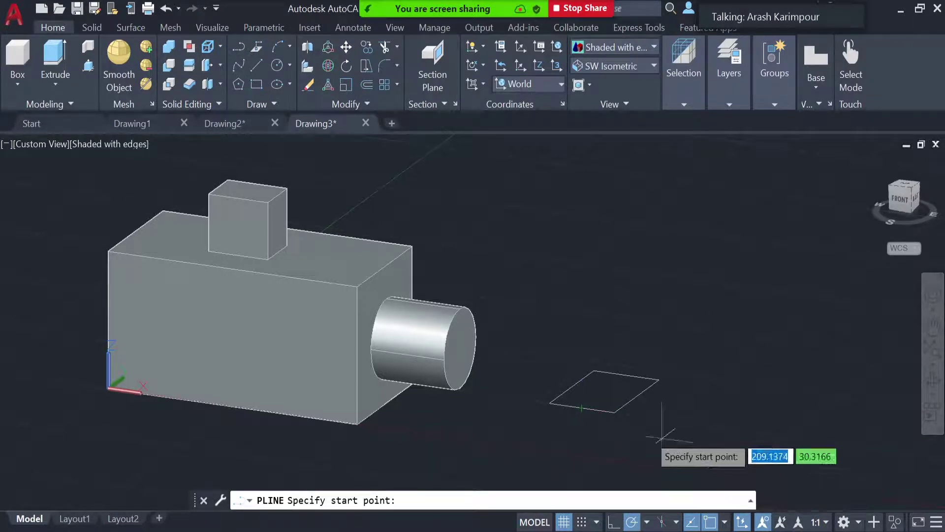
pyautogui.click(616, 412)
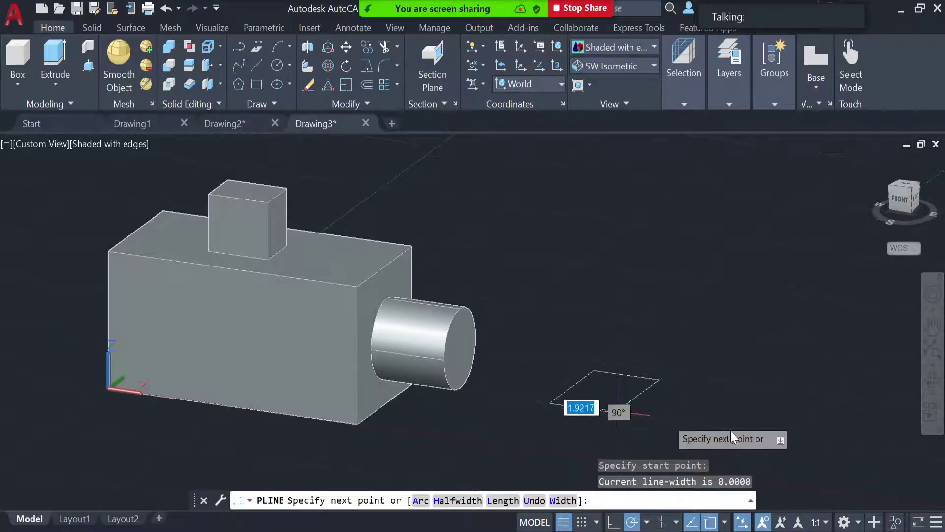
pyautogui.click(719, 429)
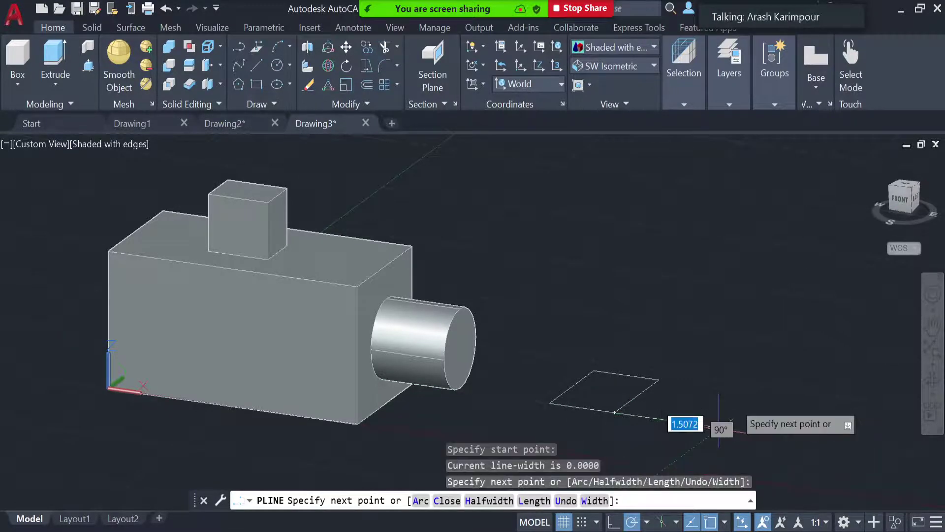
pyautogui.click(659, 379)
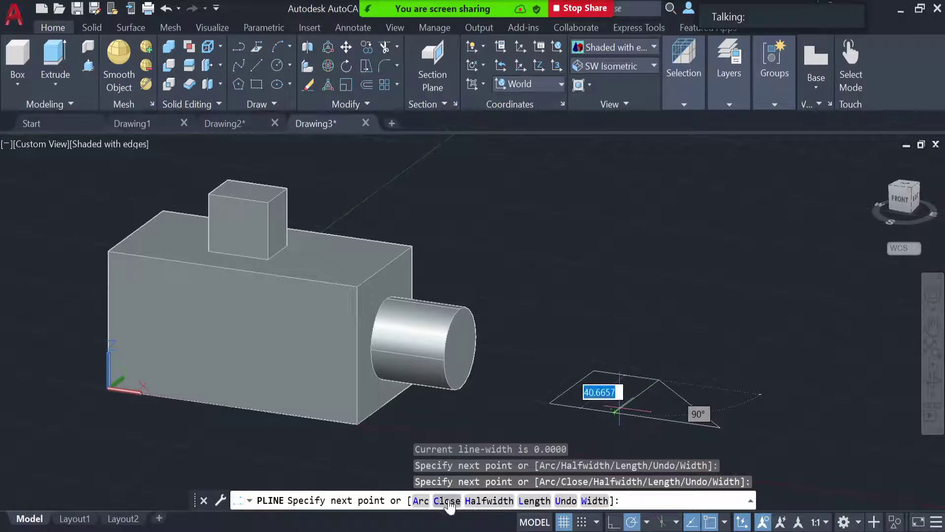
pyautogui.write('c')
pyautogui.press('Return')
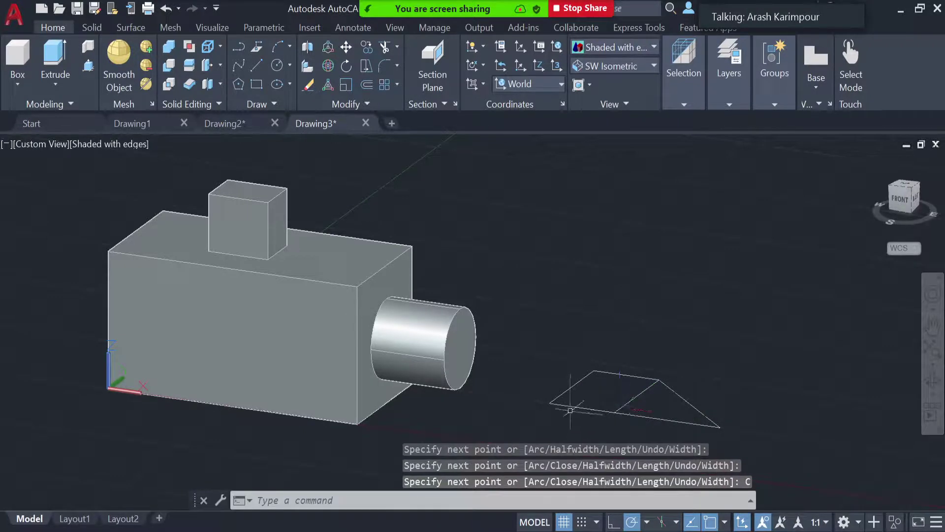
# Select the rectangle and the triangle in turn to check whether they are separate closed profiles.
pyautogui.click(575, 404)
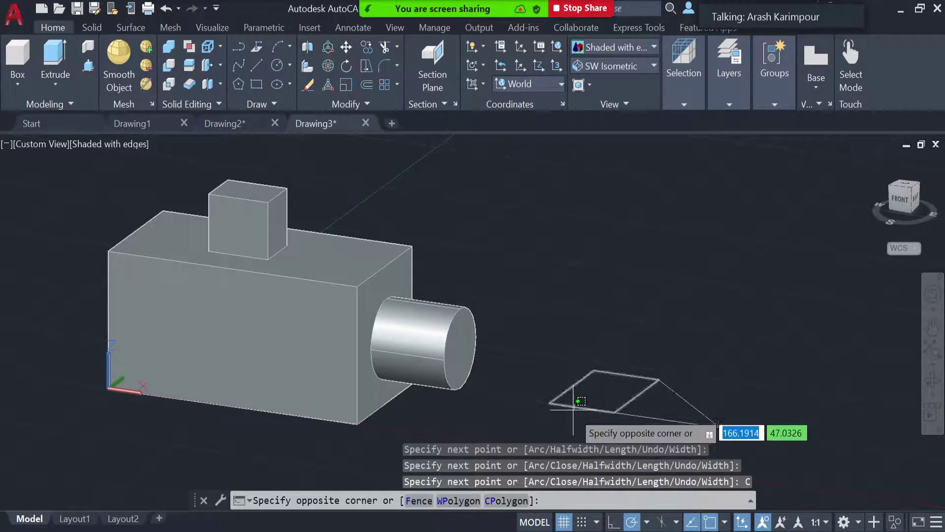
pyautogui.press('Escape')
pyautogui.press('Escape')
pyautogui.press('Escape')
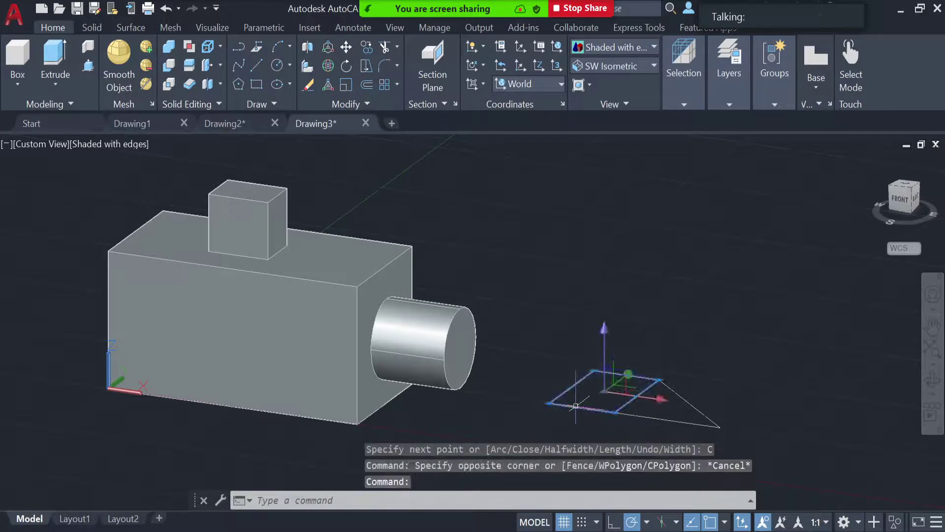
pyautogui.click(651, 417)
pyautogui.press('Escape')
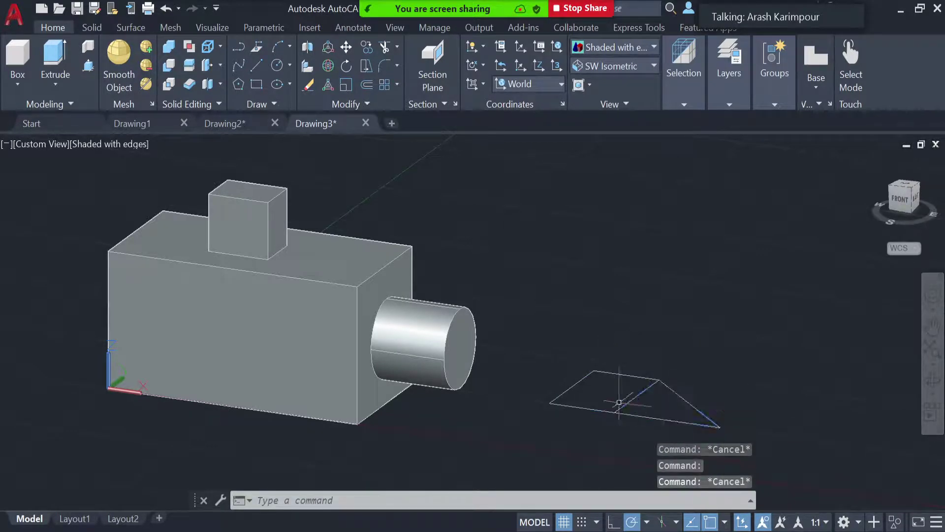
# Extrude the rectangle upward into a solid box, leaving the adjoining triangle flat.
pyautogui.click(55, 56)
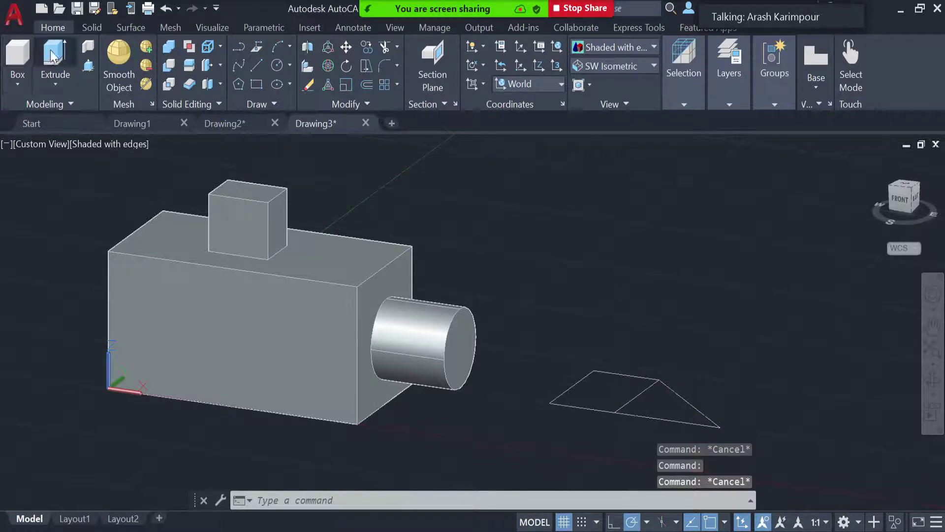
pyautogui.click(601, 409)
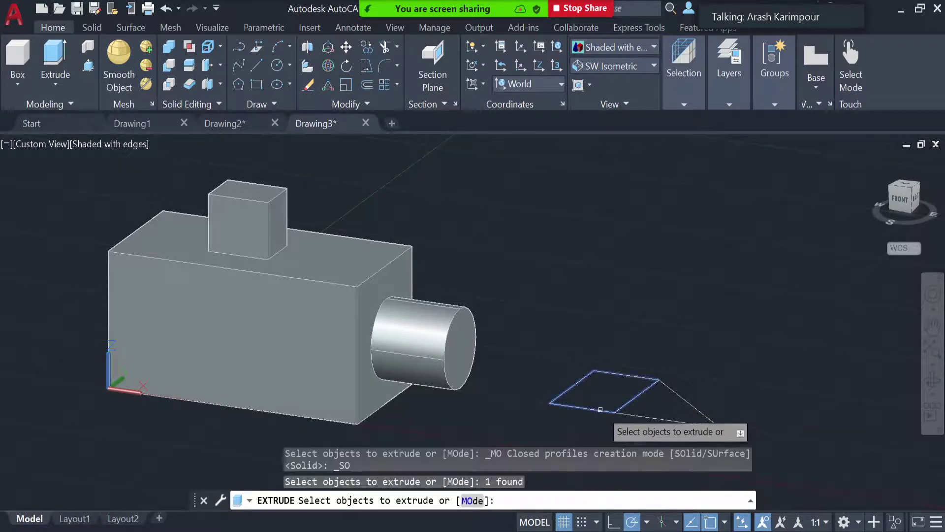
pyautogui.press('Return')
pyautogui.click(605, 326)
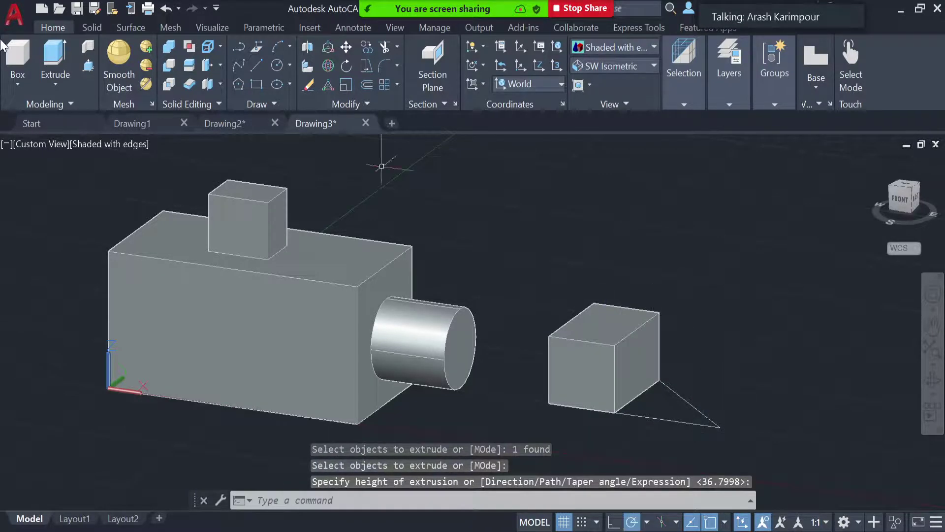
# Extrude the triangle about 43 units upward, and select the resulting prism to check whether it is separate from the box.
pyautogui.click(55, 55)
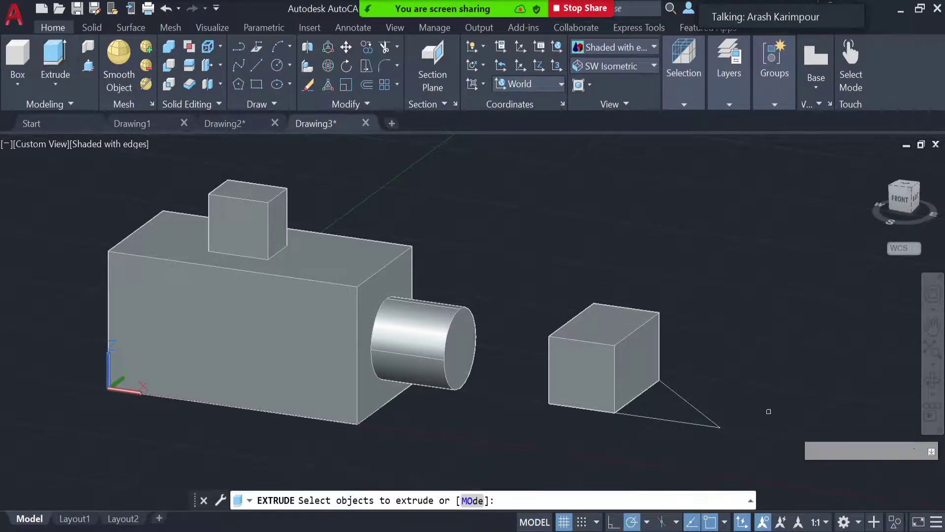
pyautogui.click(699, 410)
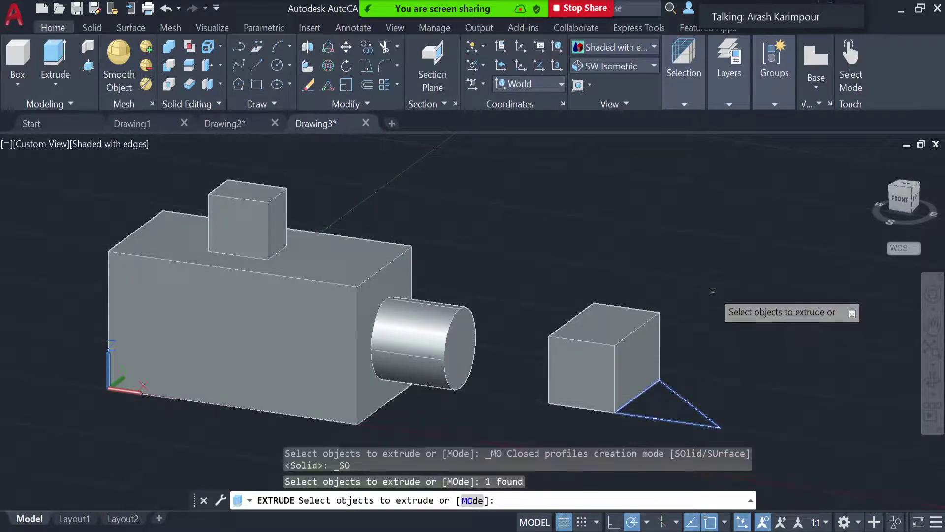
pyautogui.press('Return')
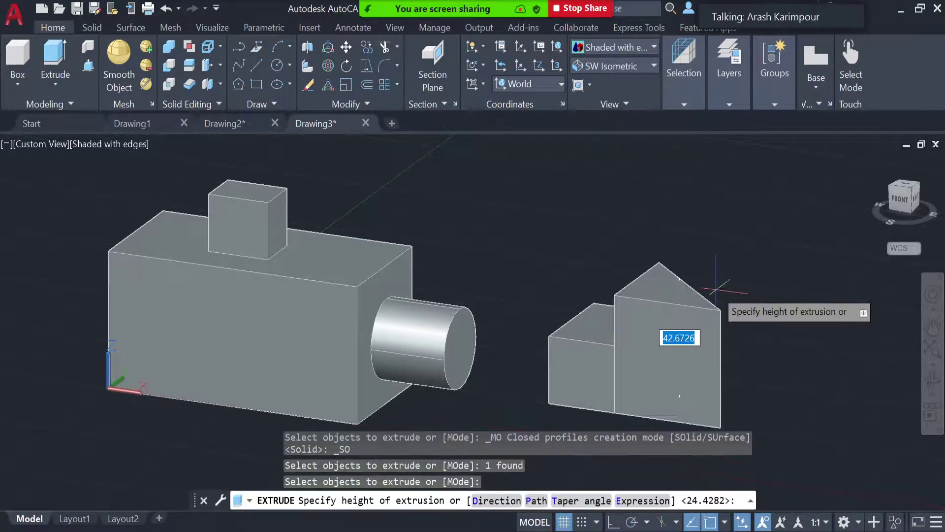
pyautogui.click(716, 289)
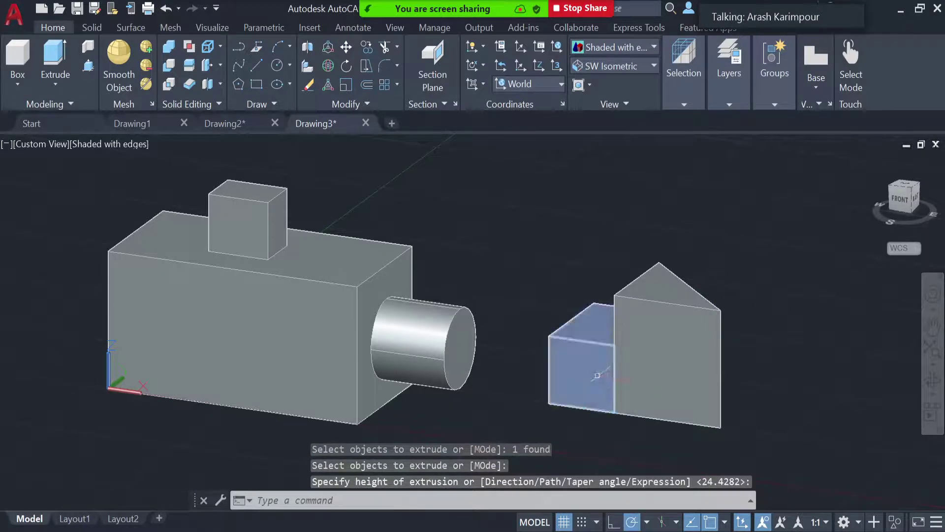
pyautogui.press('Escape')
pyautogui.click(670, 381)
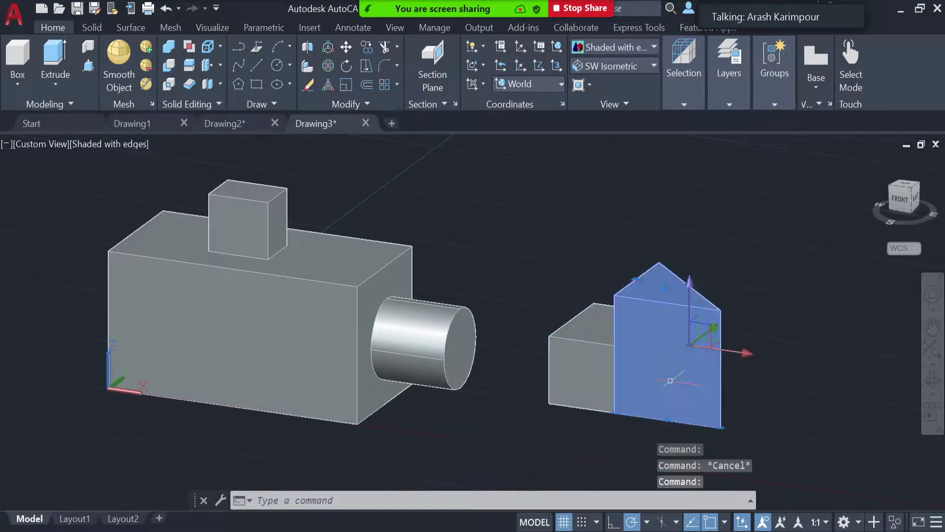
pyautogui.press('Escape')
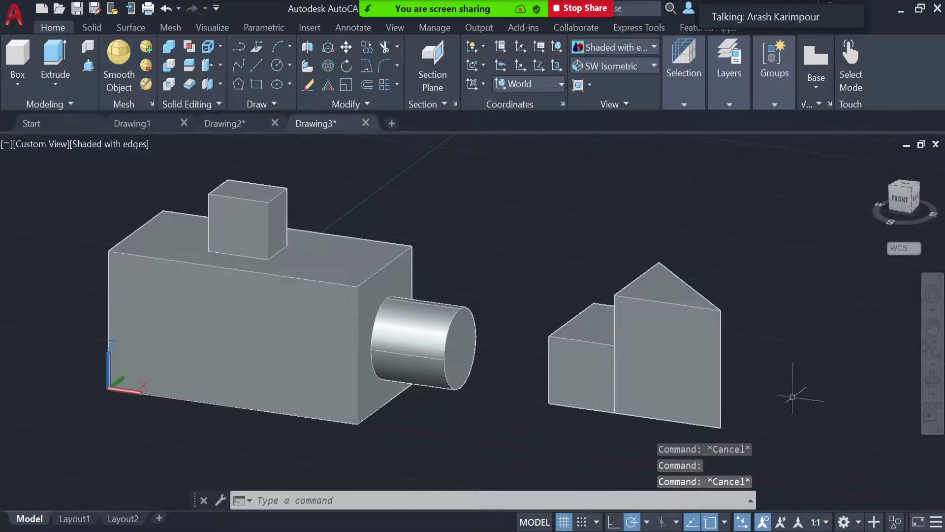
# Undo the separate triangle and rectangle extrusions, and extrude both profiles together to a height of about 21 units.
pyautogui.hotkey('ctrl', 'z')
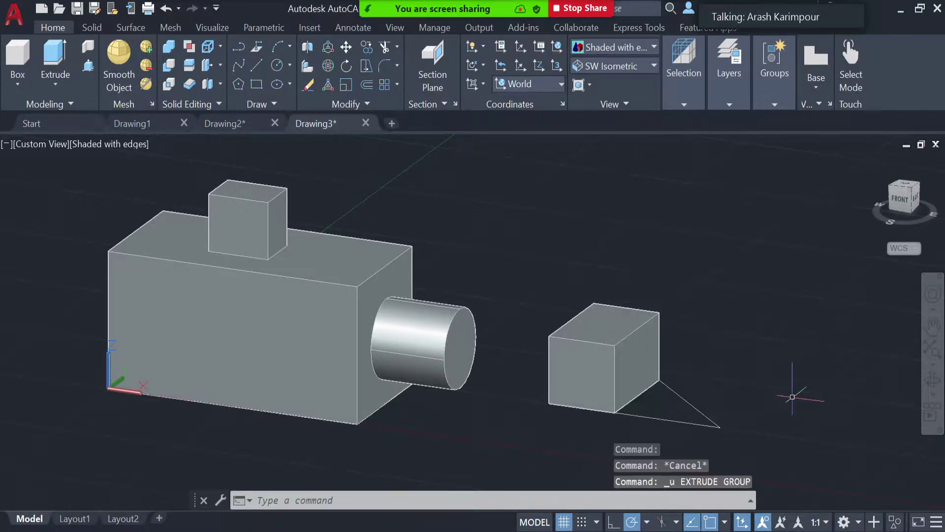
pyautogui.hotkey('ctrl', 'z')
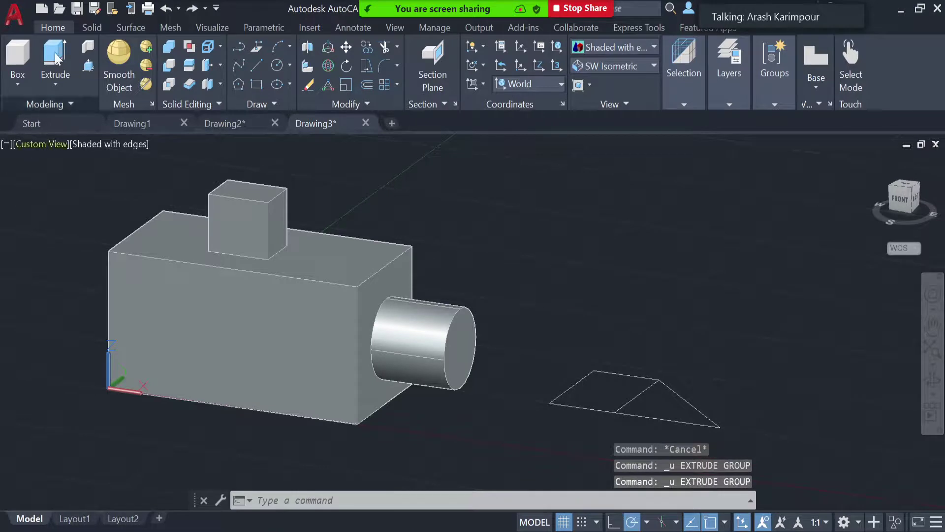
pyautogui.click(55, 50)
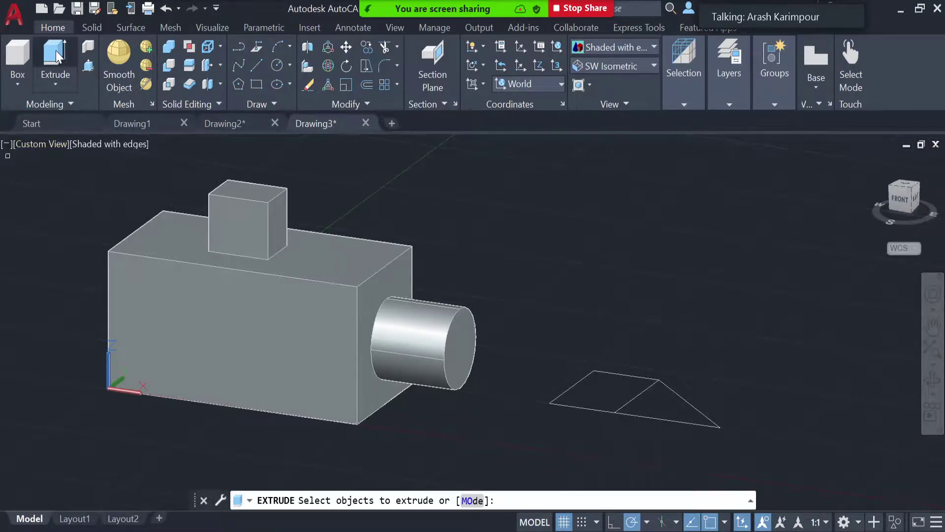
pyautogui.click(584, 407)
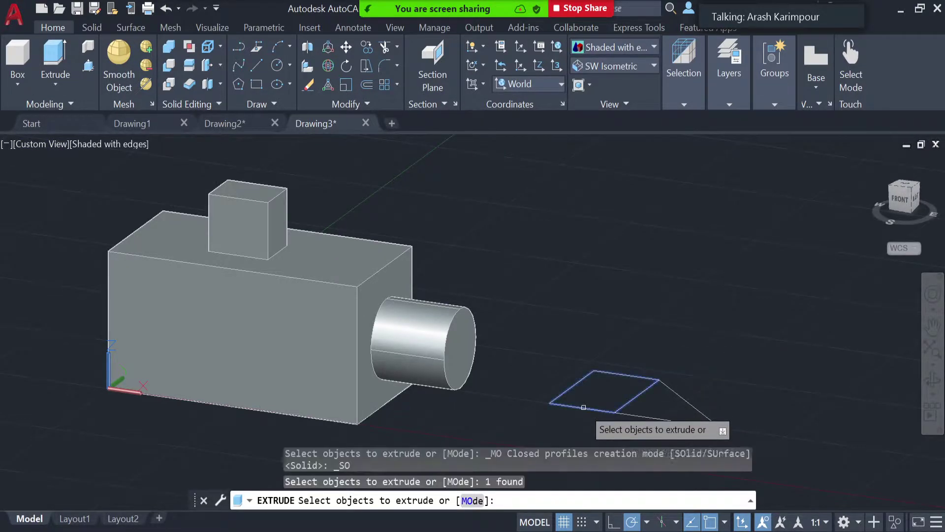
pyautogui.click(644, 415)
pyautogui.press('Return')
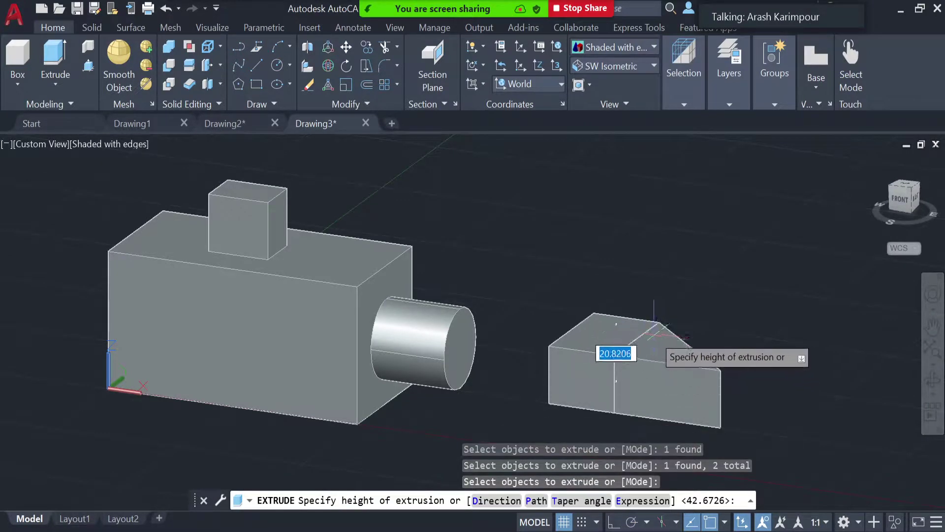
pyautogui.click(654, 334)
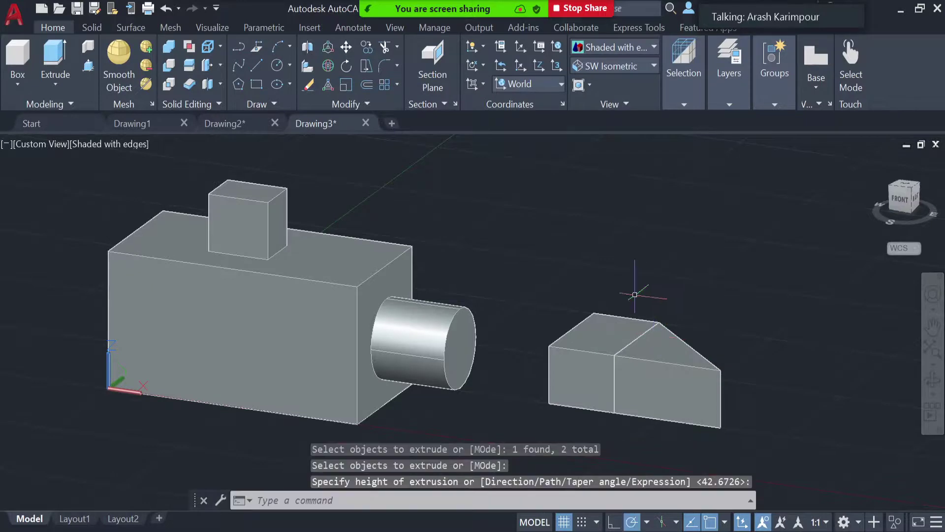
# Select the extruded box and the adjoining triangular prism to check whether they are separate solids, and clear the selection.
pyautogui.click(583, 359)
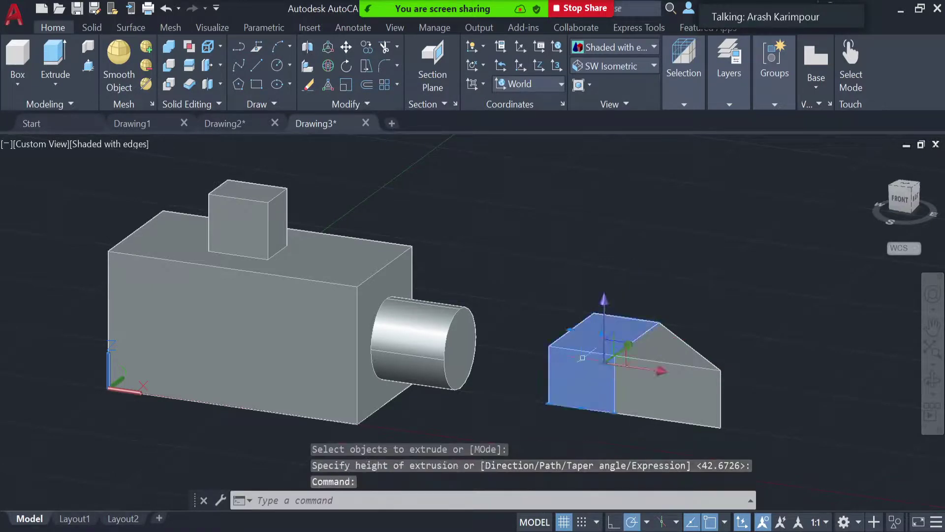
pyautogui.click(673, 390)
pyautogui.press('Escape')
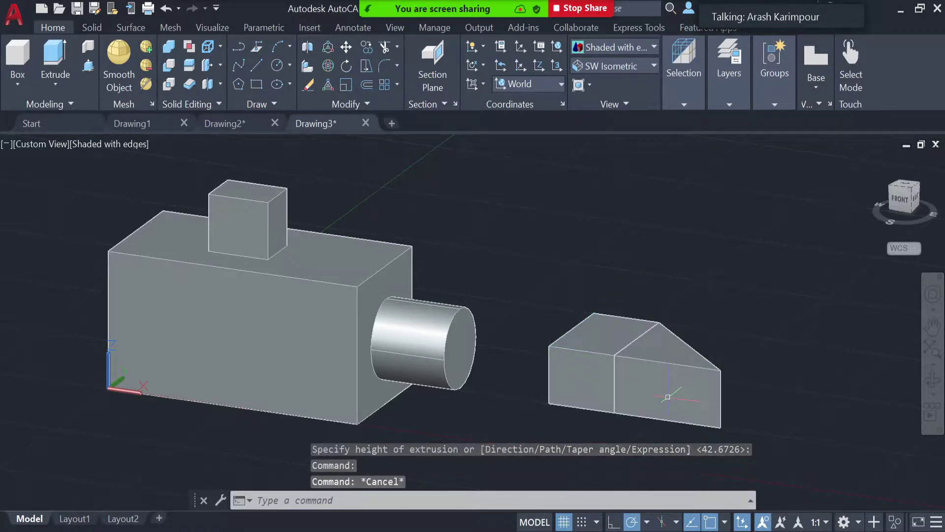
pyautogui.click(669, 397)
pyautogui.press('Escape')
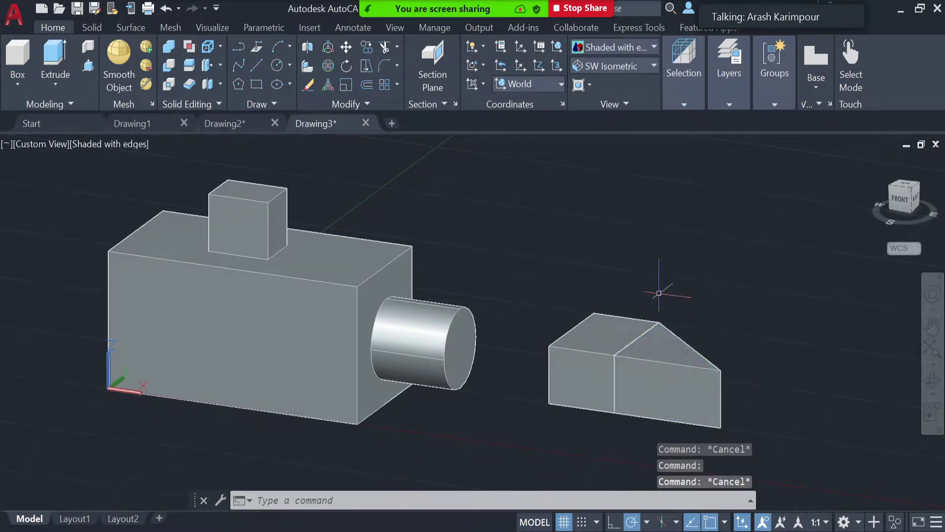
# Union the extruded box and the adjoining triangular prism into a single solid.
pyautogui.click(168, 51)
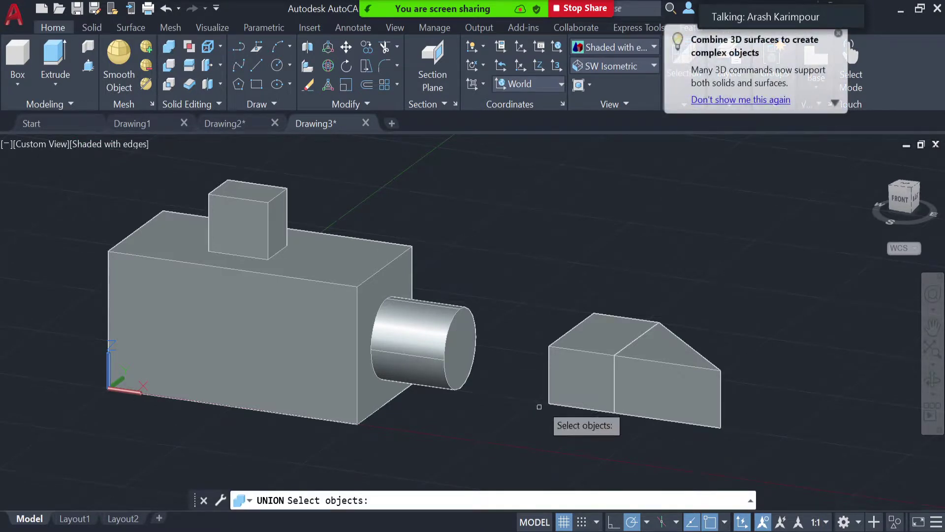
pyautogui.click(581, 377)
pyautogui.click(665, 394)
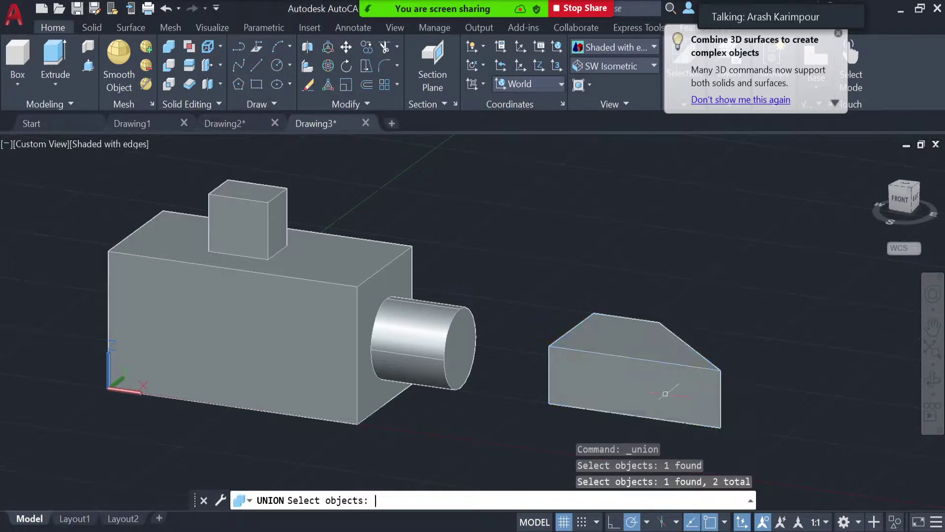
pyautogui.press('Return')
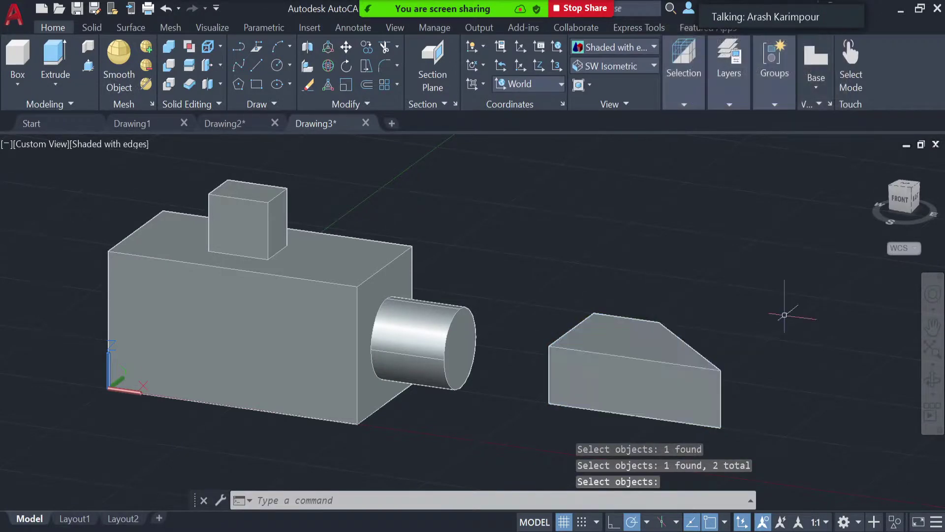